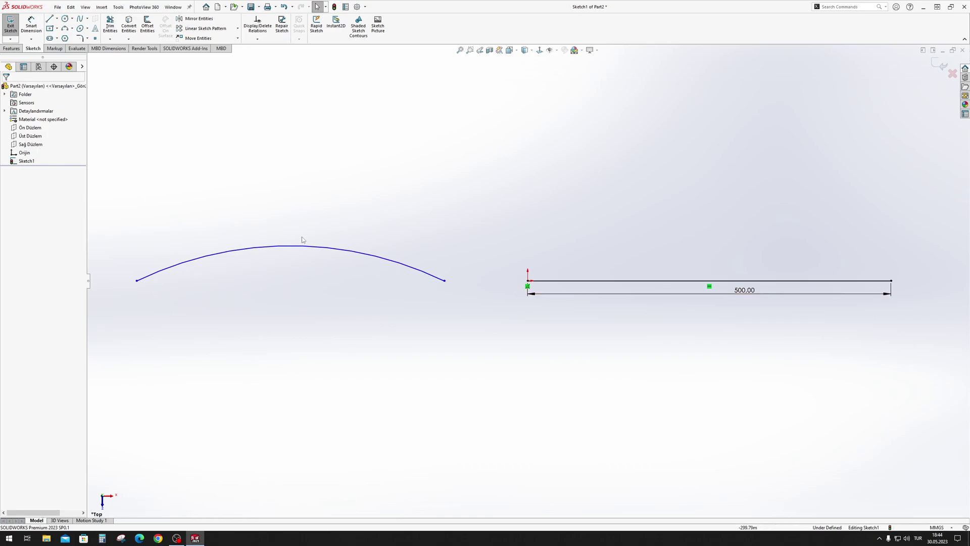
# Step: Add sketch text 'SOLIDWORKS' that runs along the 500 mm straight line (Line1)
pyautogui.click(95, 29)
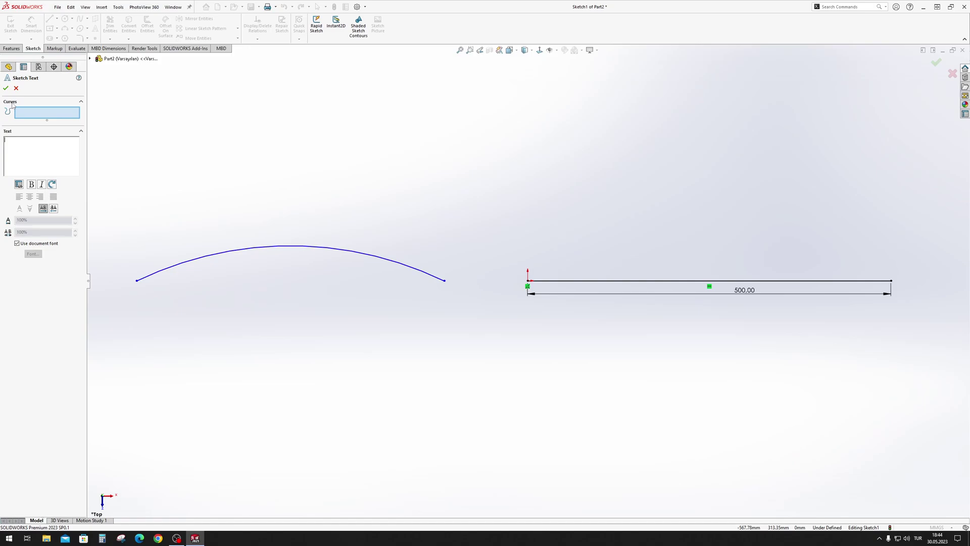
pyautogui.click(619, 281)
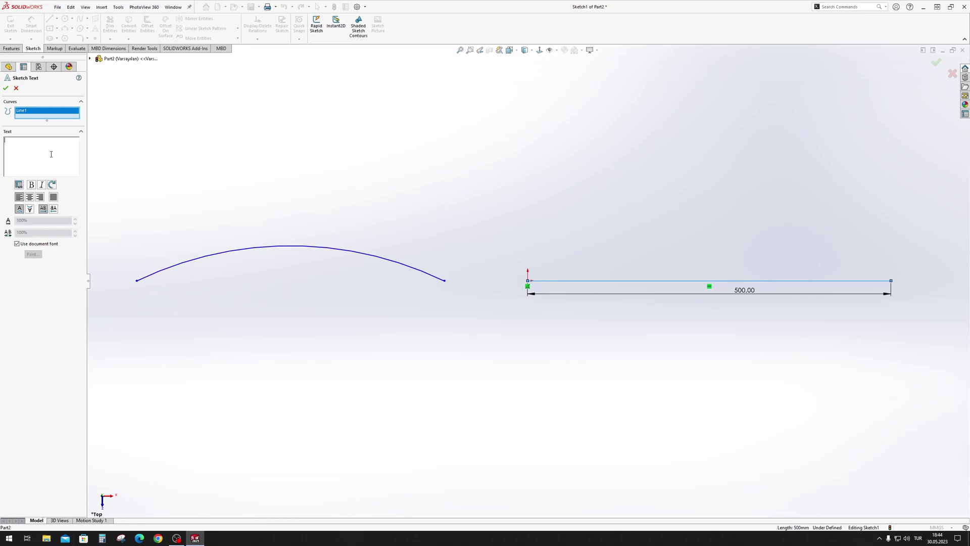
pyautogui.write('SOLIDWORKS')
pyautogui.scroll(-3, 547, 277)
pyautogui.scroll(-2, 531, 286)
pyautogui.scroll(-3, 543, 284)
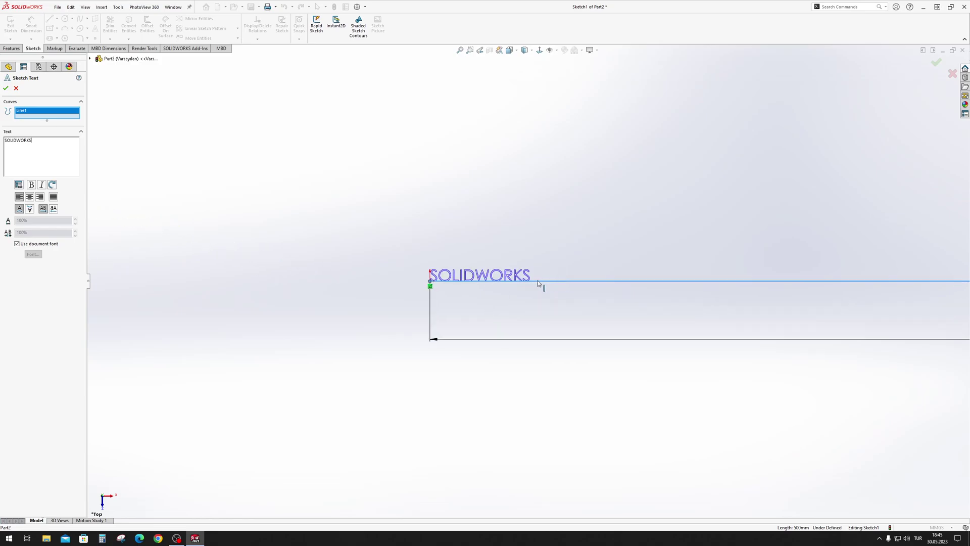
pyautogui.scroll(-3, 490, 286)
pyautogui.scroll(2, 490, 287)
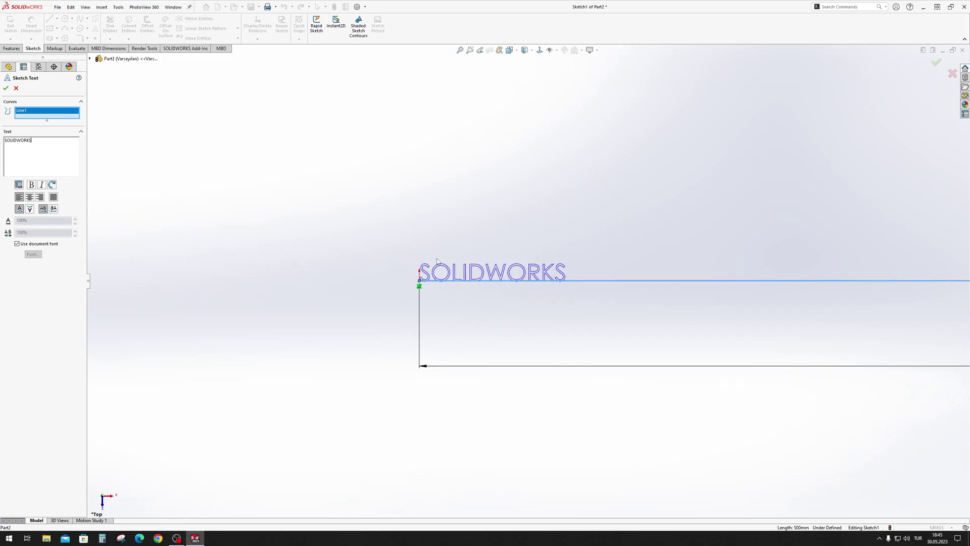
# Step: Turn off the document font and give the text the bold Take Coffee font
pyautogui.click(17, 243)
pyautogui.click(33, 255)
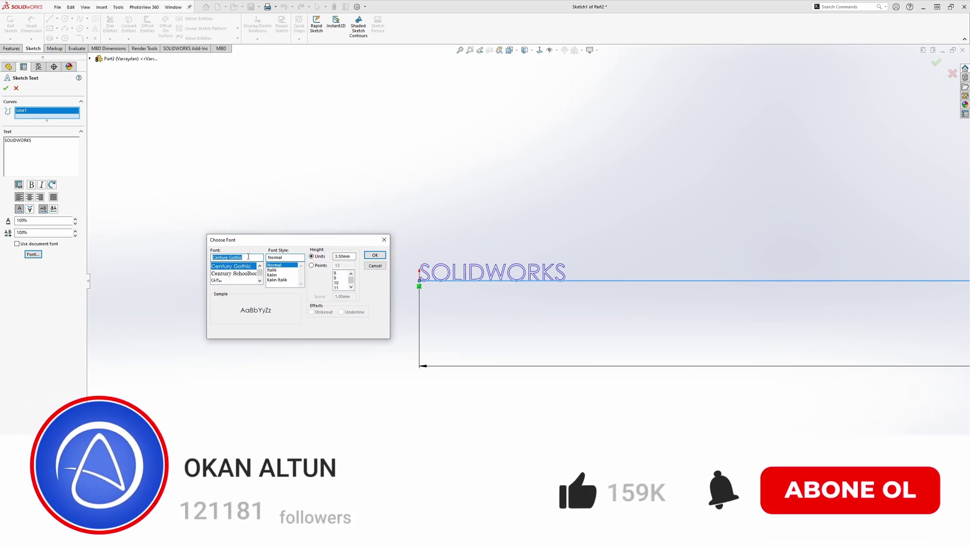
pyautogui.click(235, 272)
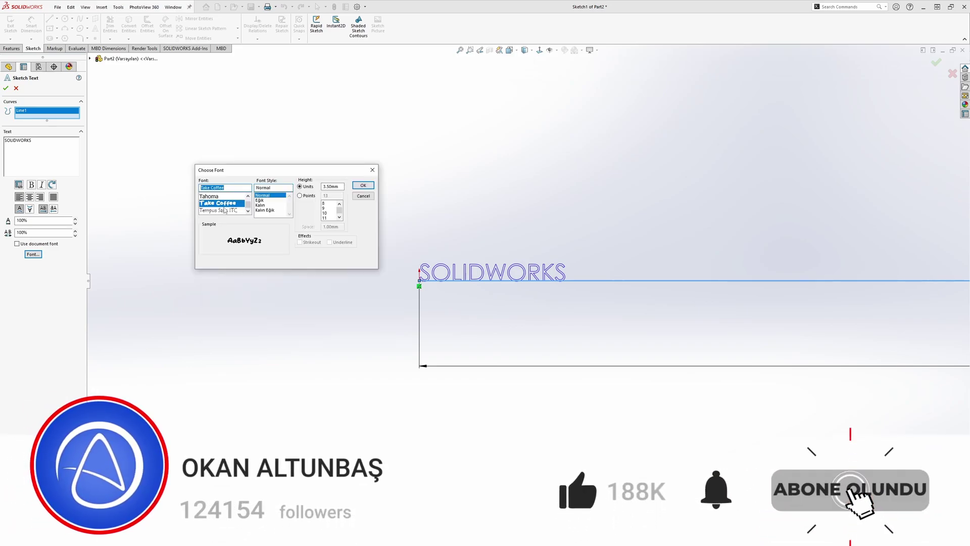
pyautogui.click(303, 197)
pyautogui.doubleClick(332, 196)
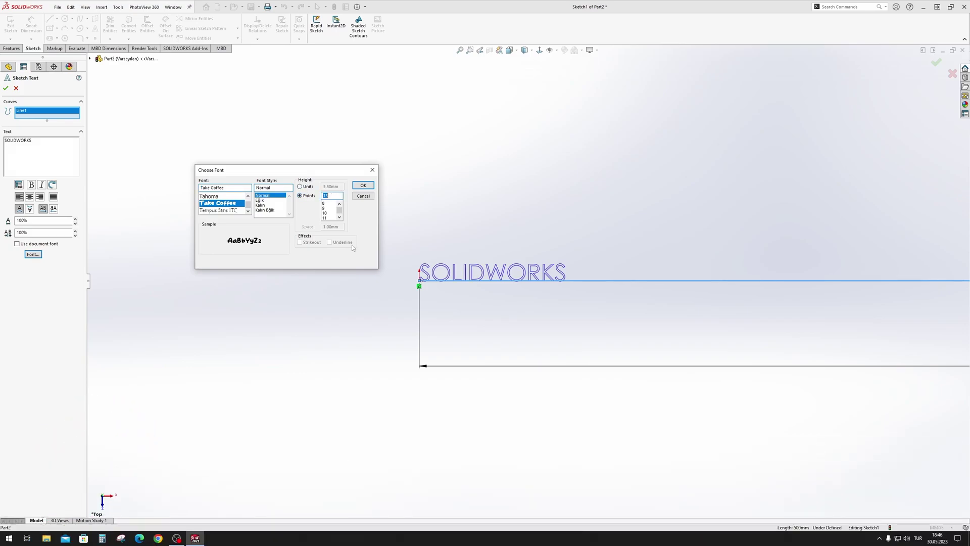
pyautogui.write('100')
pyautogui.click(269, 206)
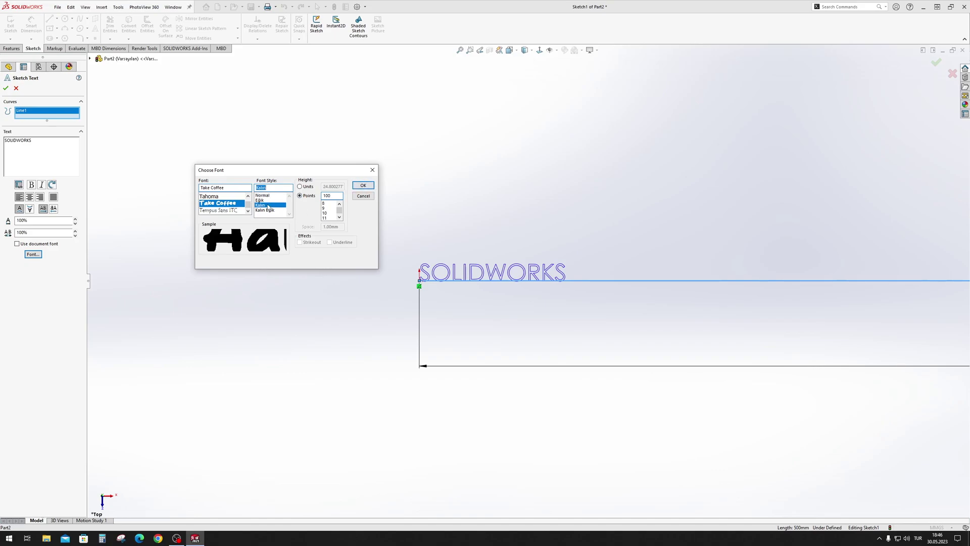
pyautogui.click(363, 185)
# Step: Set the Take Coffee text height to 200 points
pyautogui.scroll(5, 562, 239)
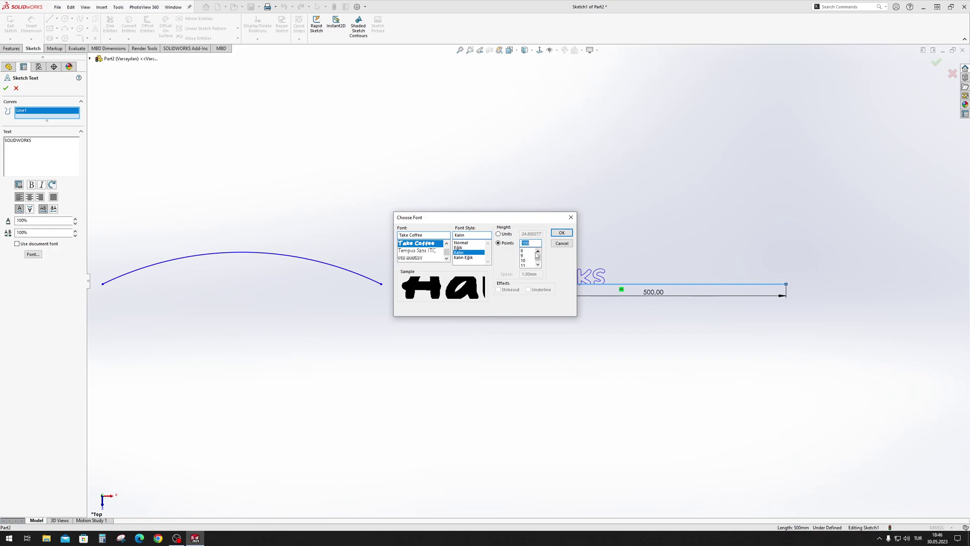
pyautogui.write('250')
pyautogui.click(570, 232)
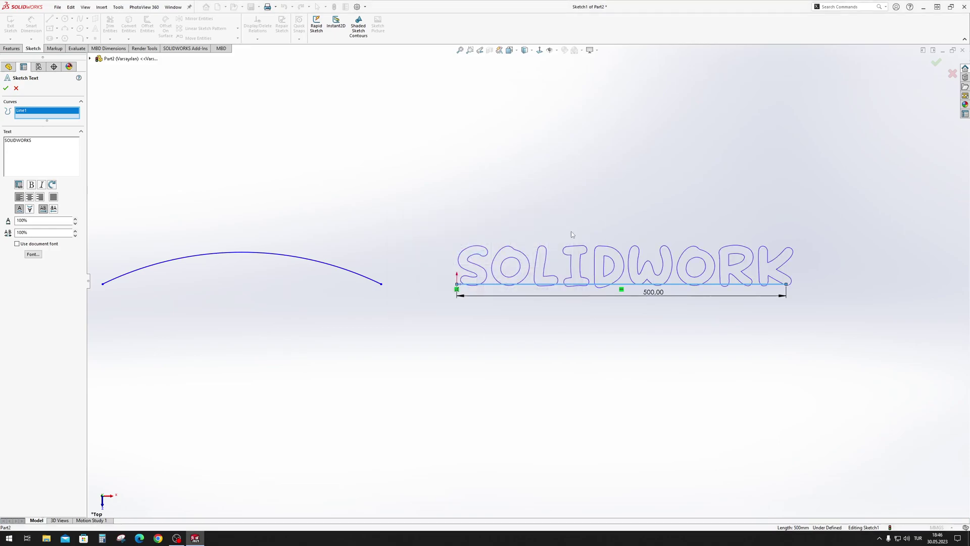
pyautogui.click(33, 254)
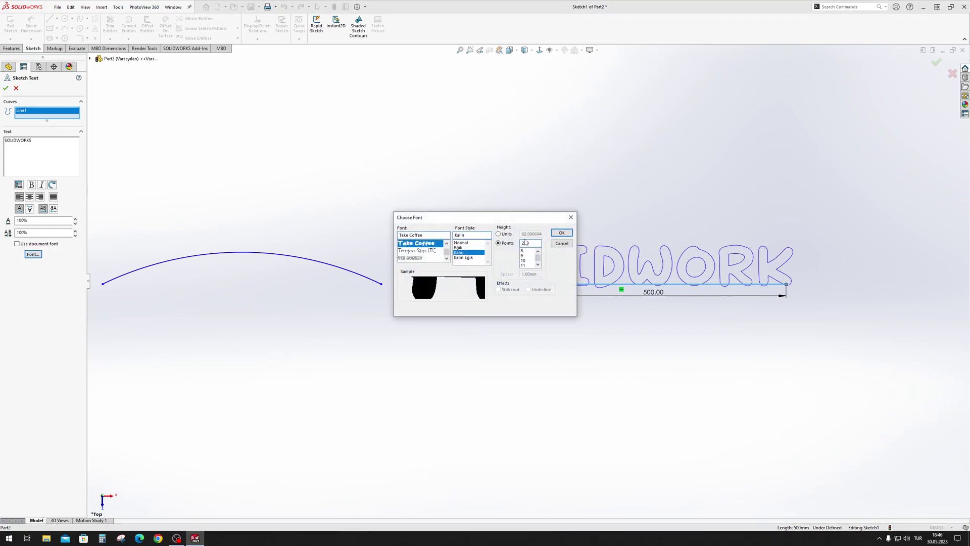
pyautogui.doubleClick(528, 242)
pyautogui.write('200')
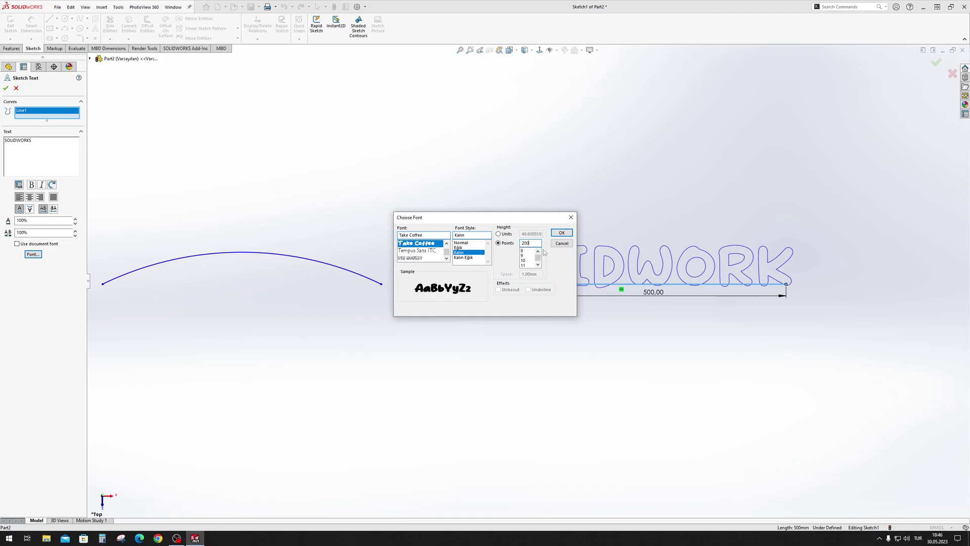
pyautogui.click(566, 233)
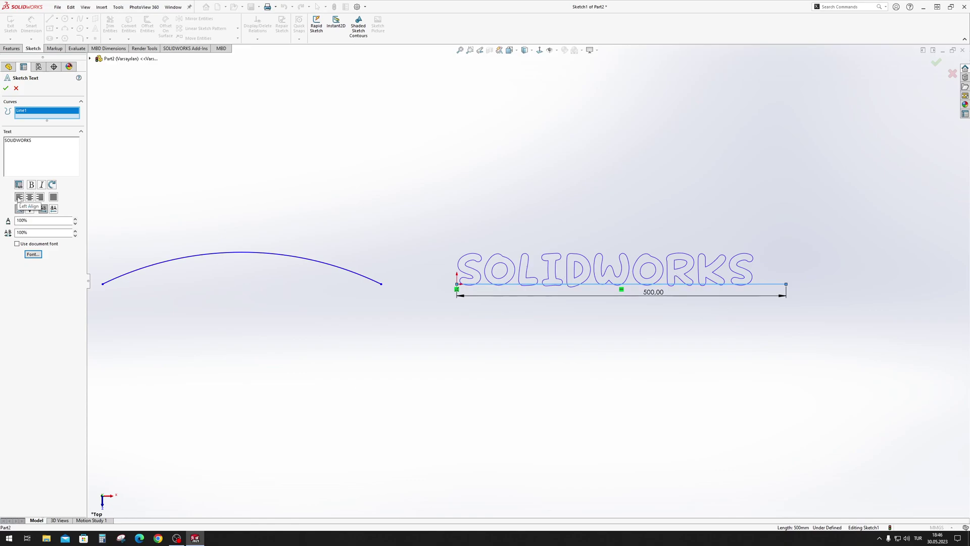
# Step: Try centre and right alignment, then full-justify SOLIDWORKS across the whole 500 mm line
pyautogui.click(30, 198)
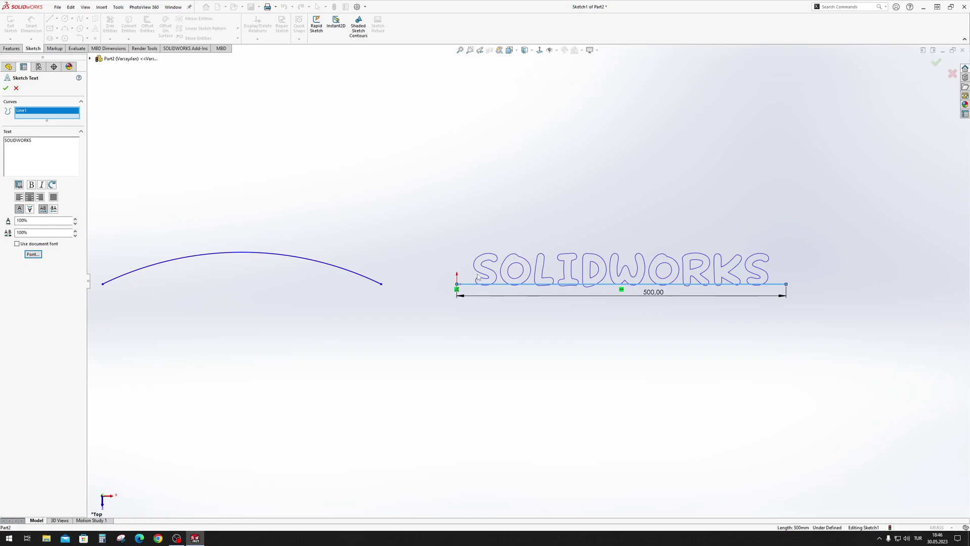
pyautogui.click(41, 197)
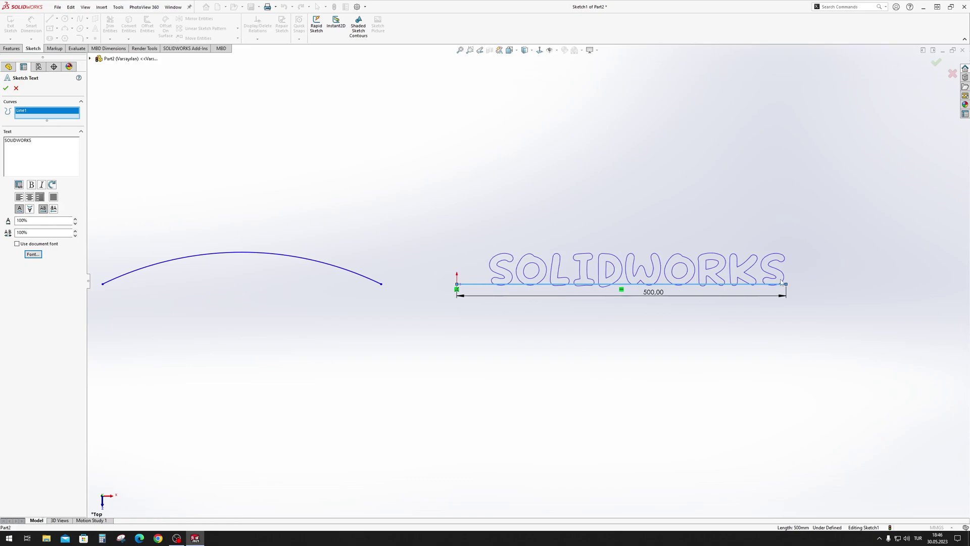
pyautogui.click(53, 197)
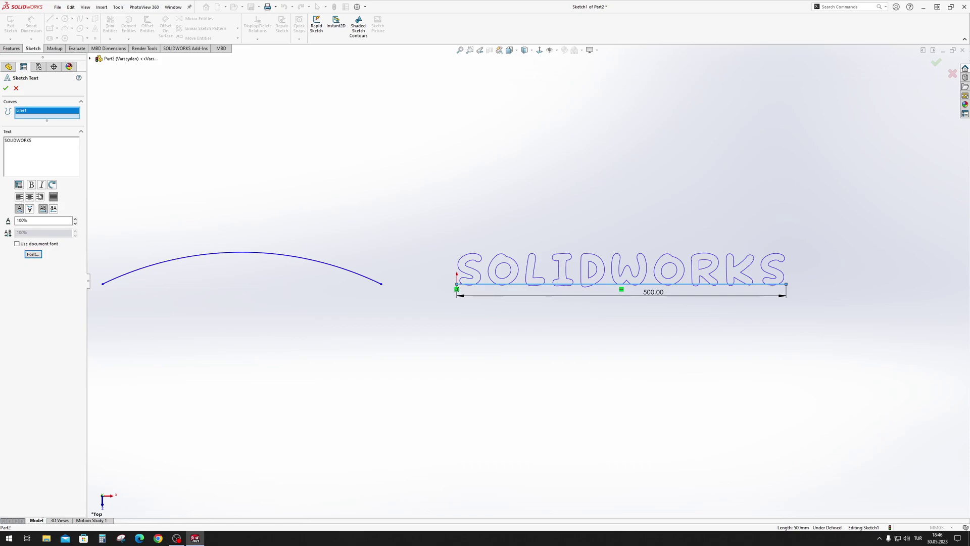
pyautogui.hotkey('ctrl', 'a')
pyautogui.click(34, 142)
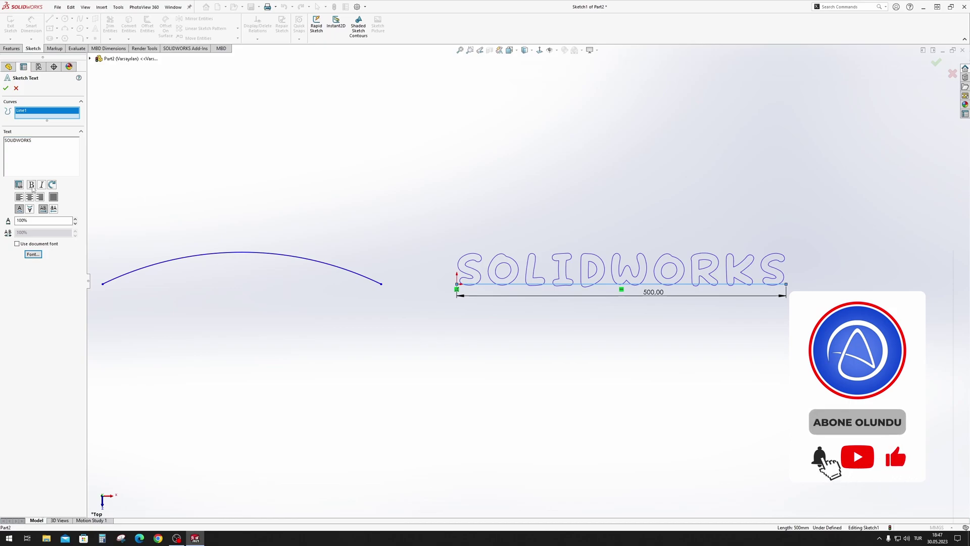
# Step: Make the text italic, and undo a 30° letter rotation so the letters stay upright
pyautogui.click(42, 185)
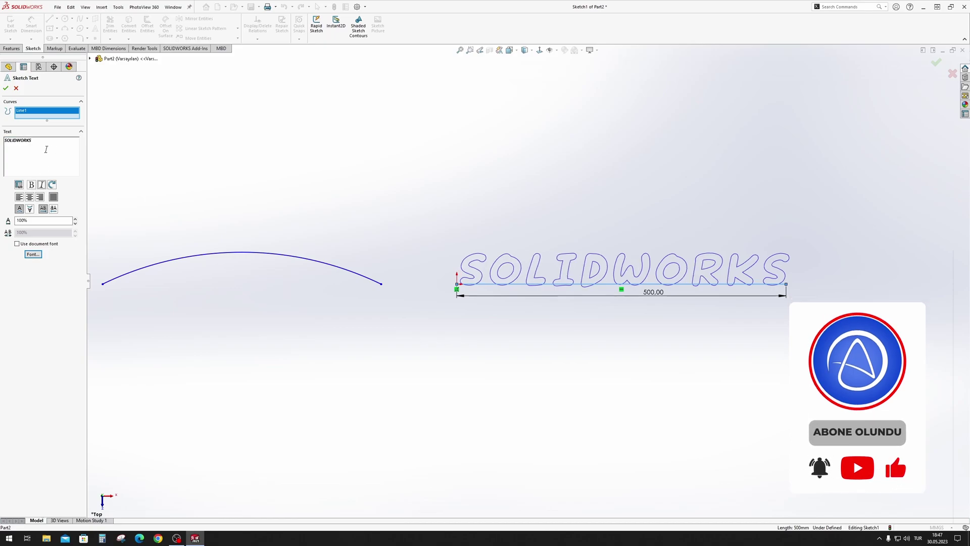
pyautogui.hotkey('ctrl', 'a')
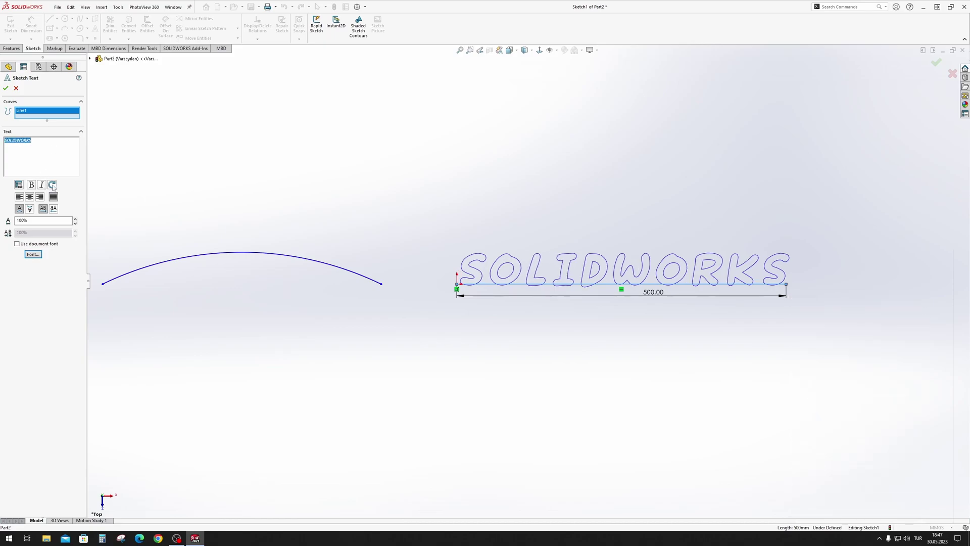
pyautogui.click(53, 185)
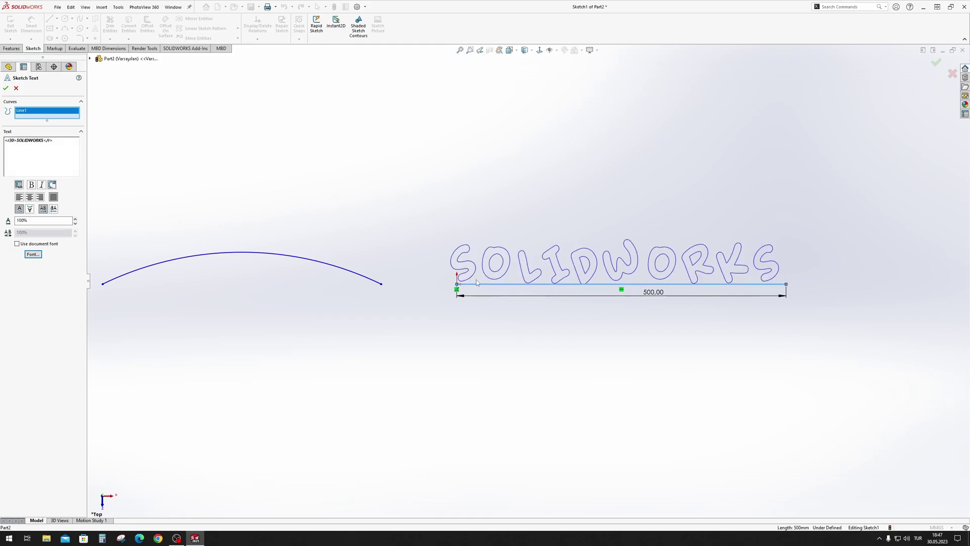
pyautogui.hotkey('ctrl', 'z')
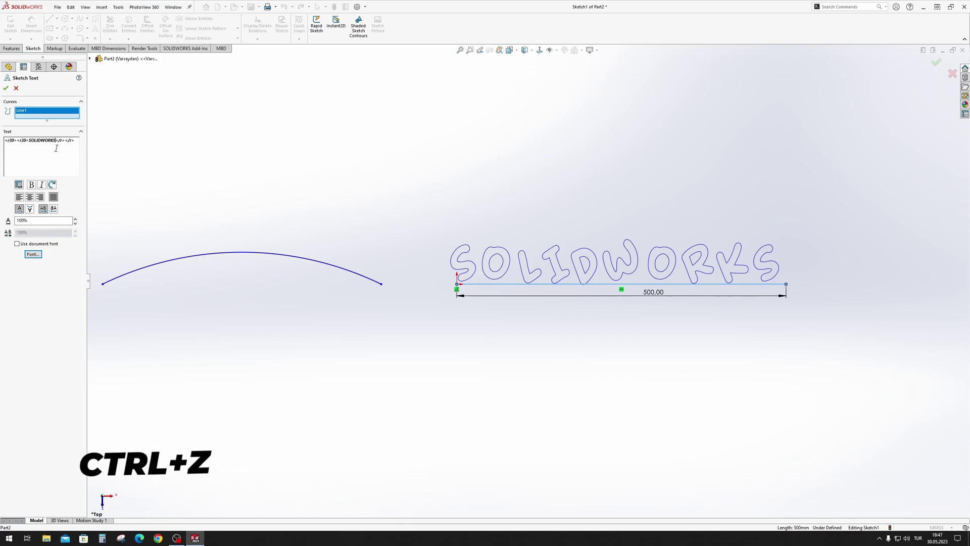
pyautogui.hotkey('ctrl', 'z')
pyautogui.hotkey('ctrl', 'z')
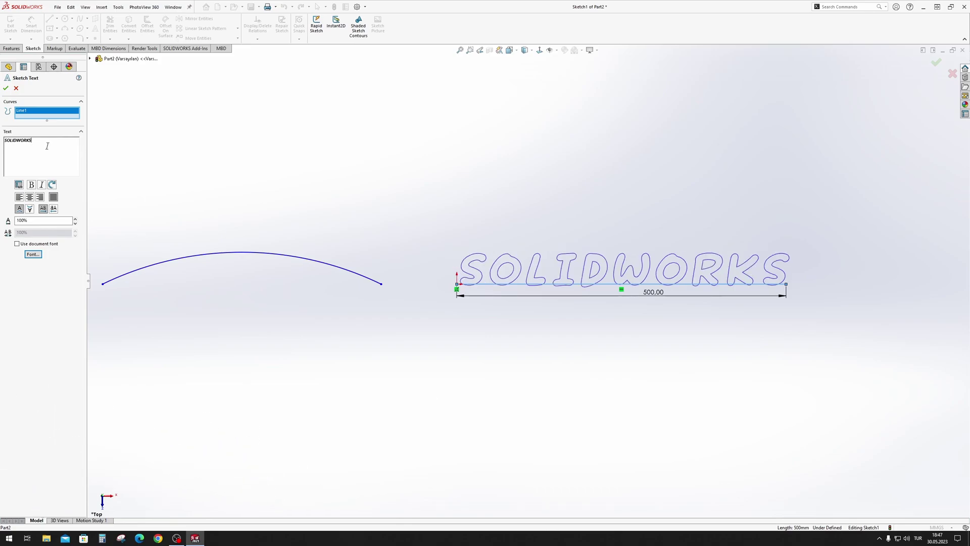
# Step: Test vertical and horizontal flips, leaving the text upright and unmirrored above the line
pyautogui.click(31, 211)
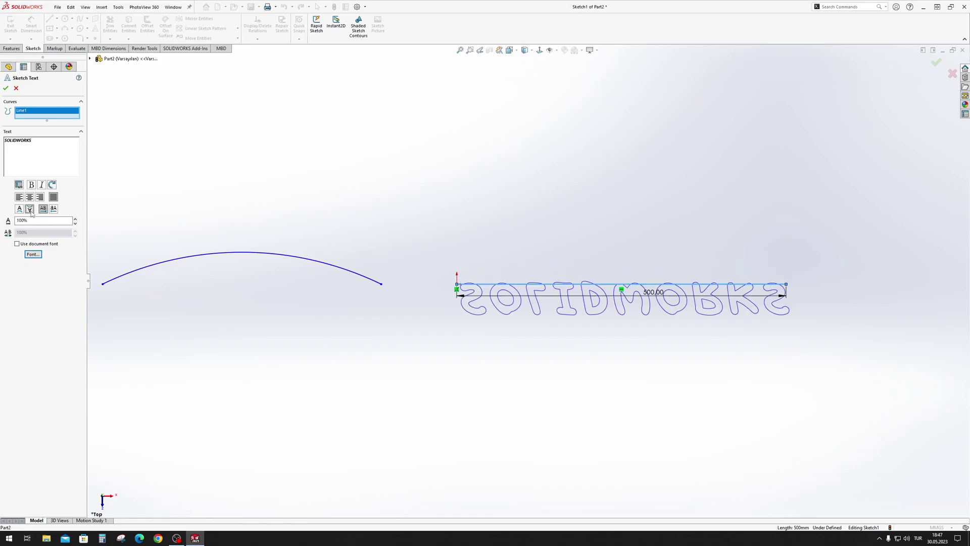
pyautogui.click(29, 211)
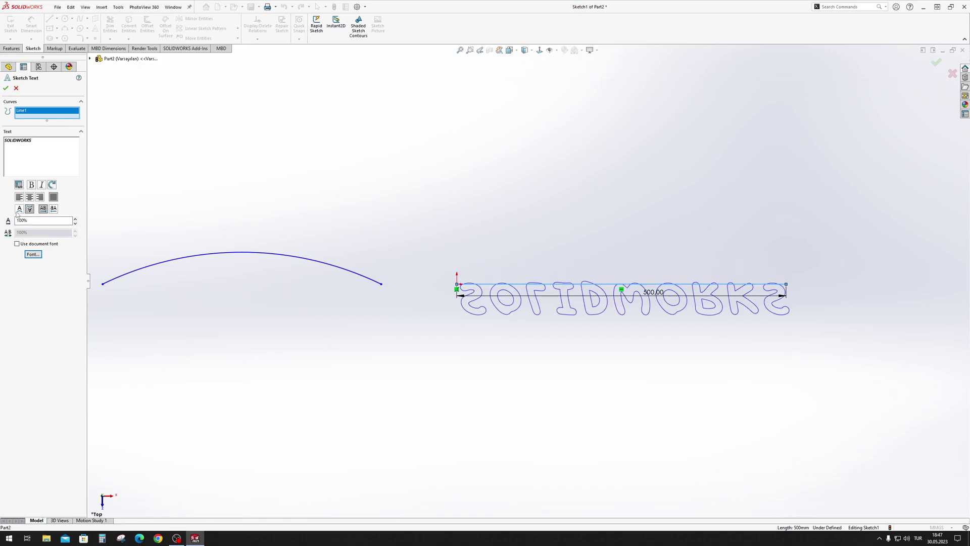
pyautogui.click(54, 209)
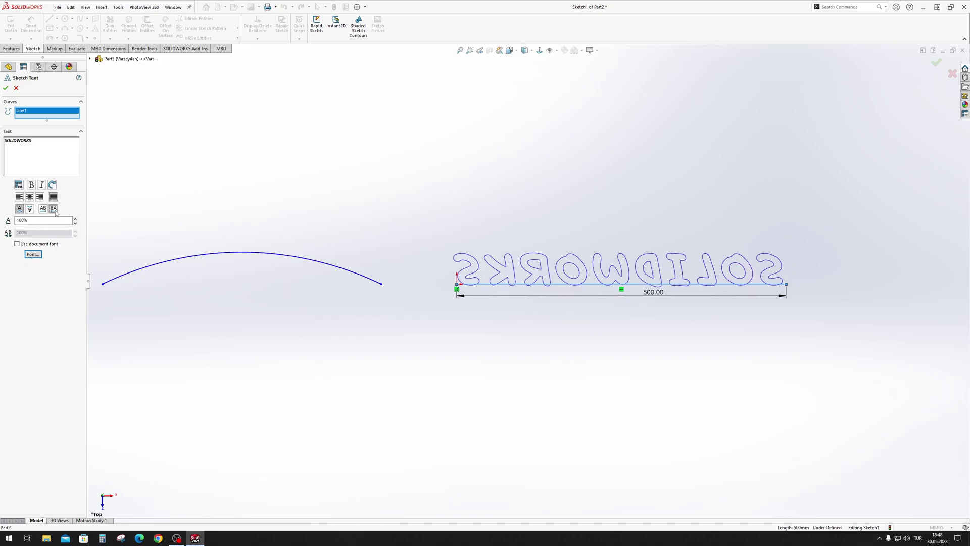
pyautogui.click(54, 208)
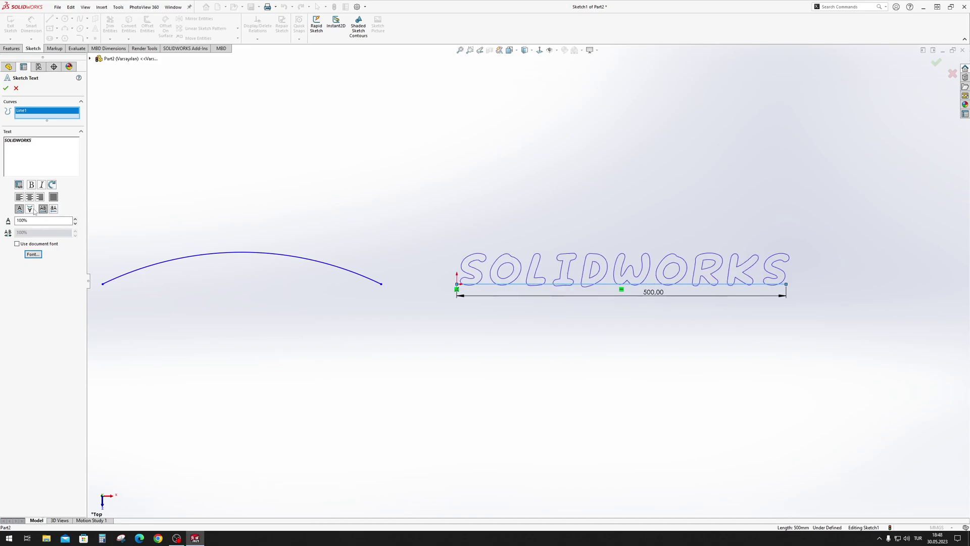
pyautogui.click(22, 211)
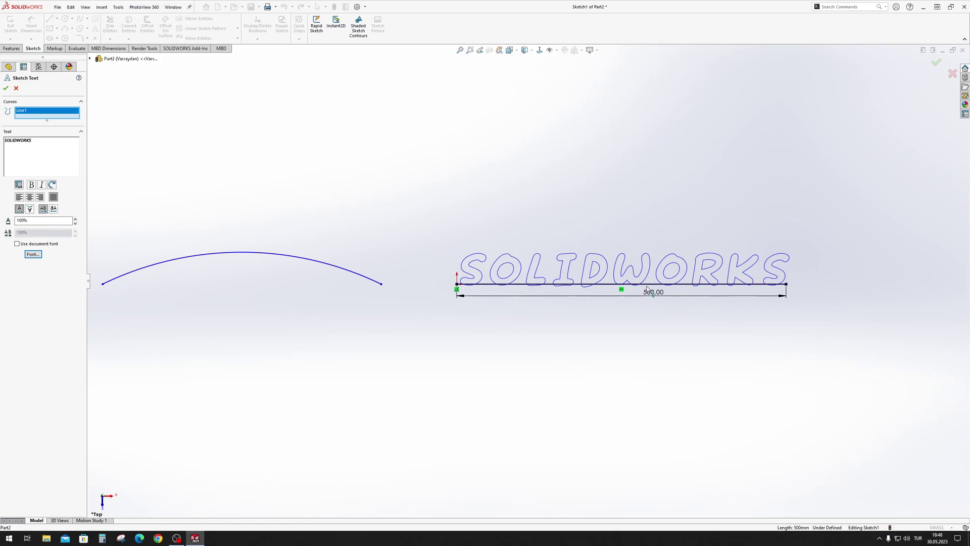
pyautogui.click(29, 209)
pyautogui.click(20, 209)
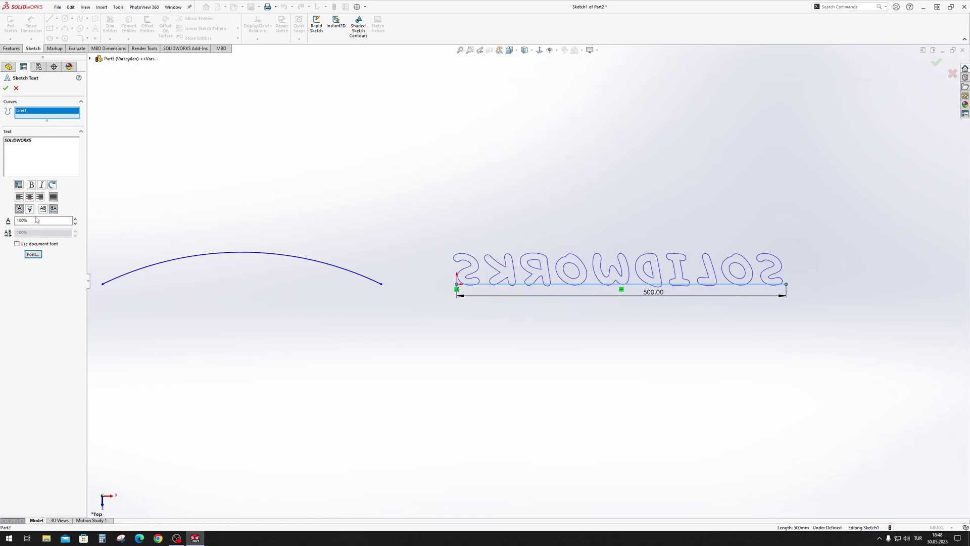
# Step: Check the bold outline font in the font settings and close them unchanged
pyautogui.click(33, 254)
pyautogui.moveTo(485, 221); pyautogui.dragTo(362, 140)
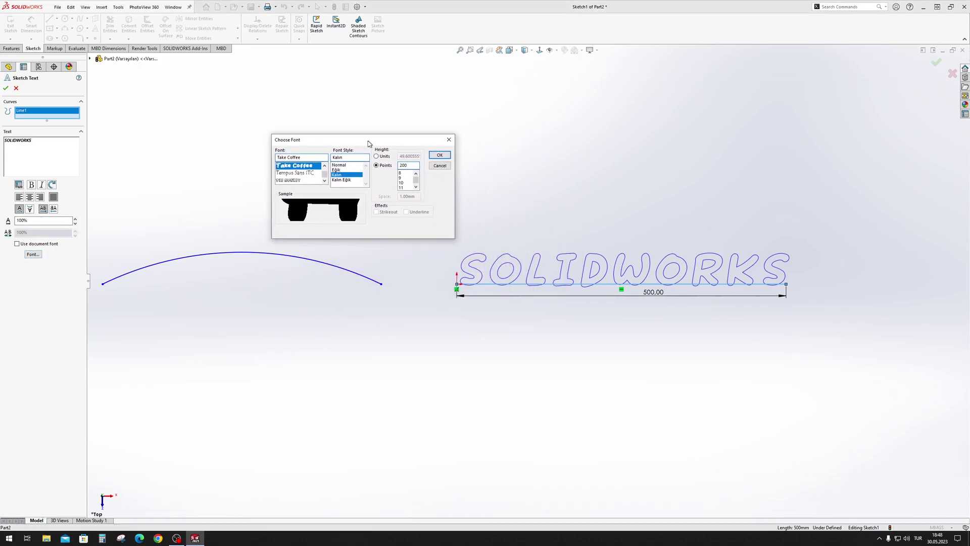
pyautogui.click(448, 137)
# Step: Accept the straight-line text and zoom to show both the arc and the text
pyautogui.click(6, 89)
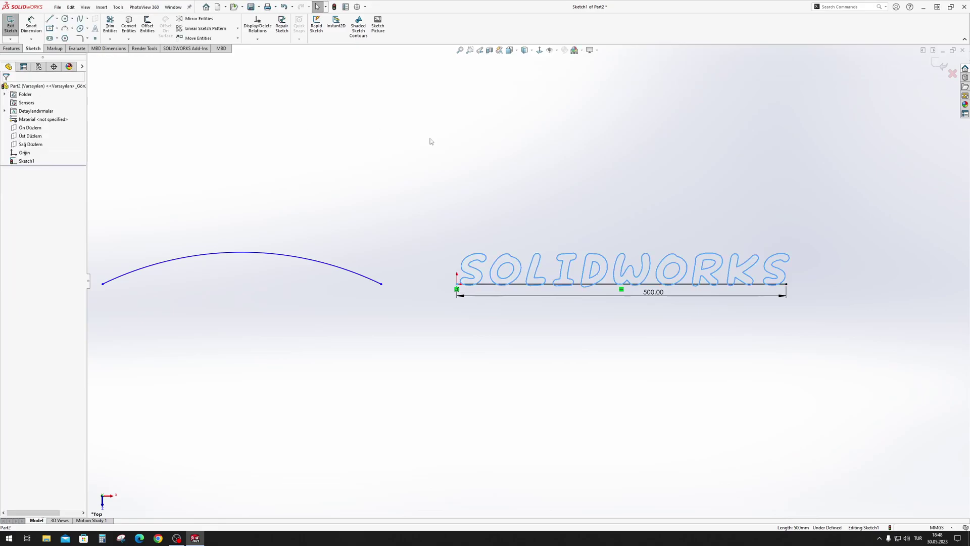
pyautogui.scroll(-4, 698, 299)
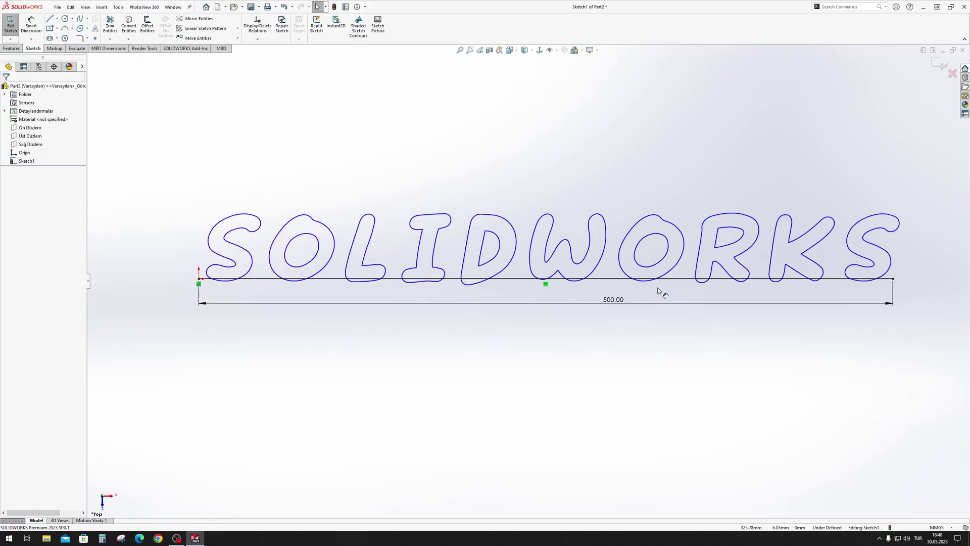
pyautogui.click(328, 282)
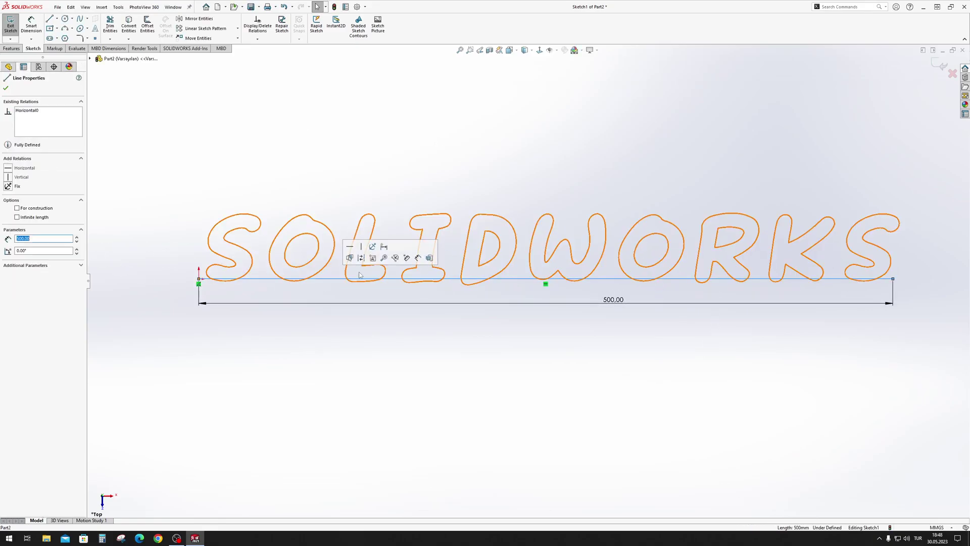
pyautogui.press('Escape')
pyautogui.scroll(5, 698, 288)
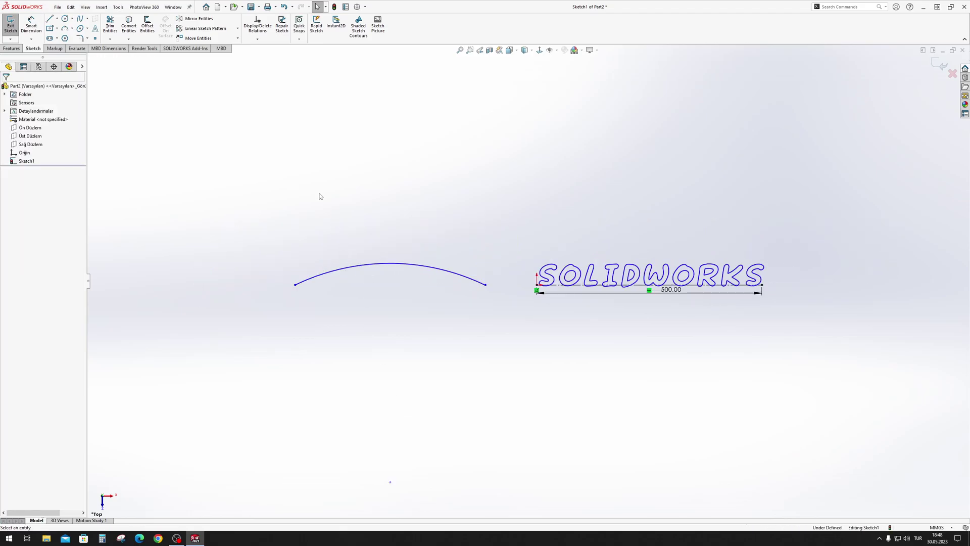
# Step: Create new sketch text 'SOLIDWORKS' centred along the arc (Arc1)
pyautogui.click(96, 31)
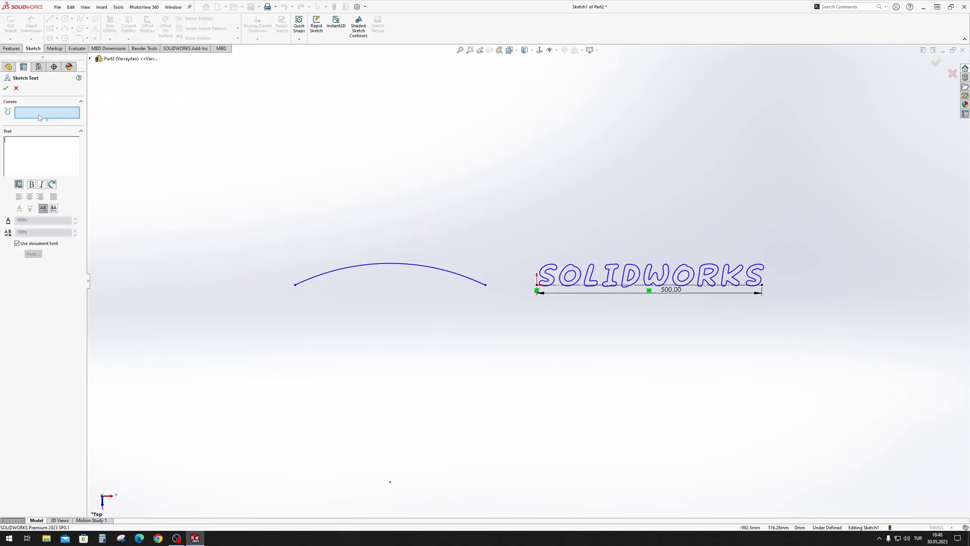
pyautogui.write('solIDWORKS')
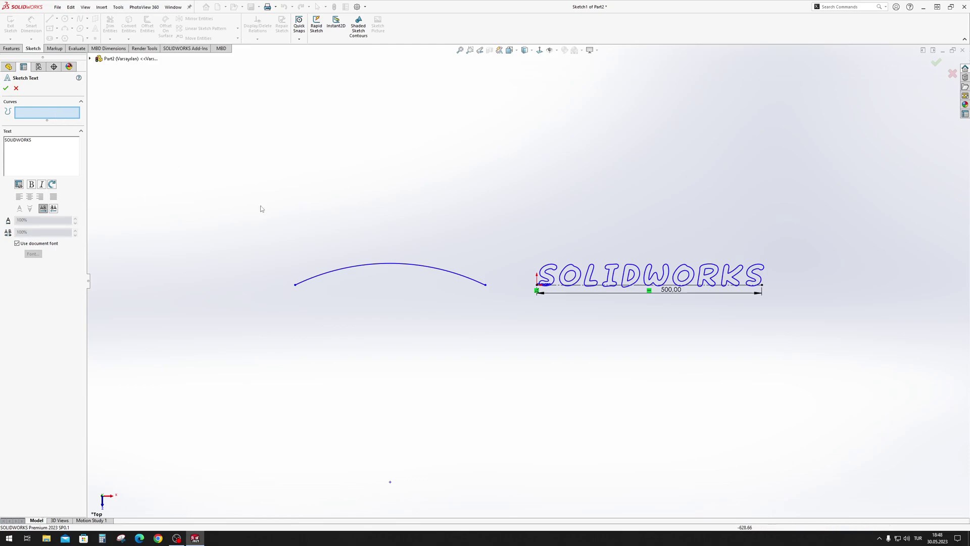
pyautogui.click(374, 269)
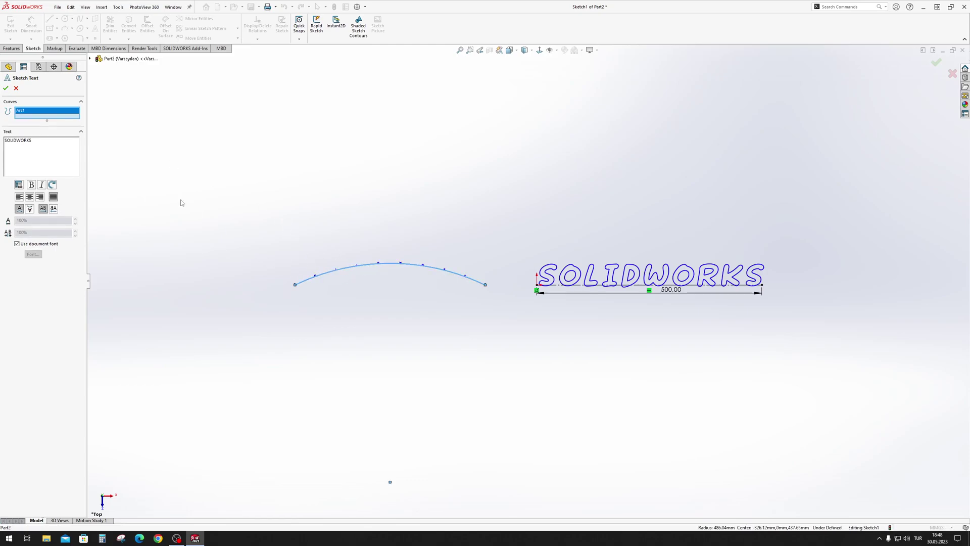
pyautogui.click(29, 197)
# Step: Give the arc text a custom bold ChunkFive font at 200 points
pyautogui.click(17, 244)
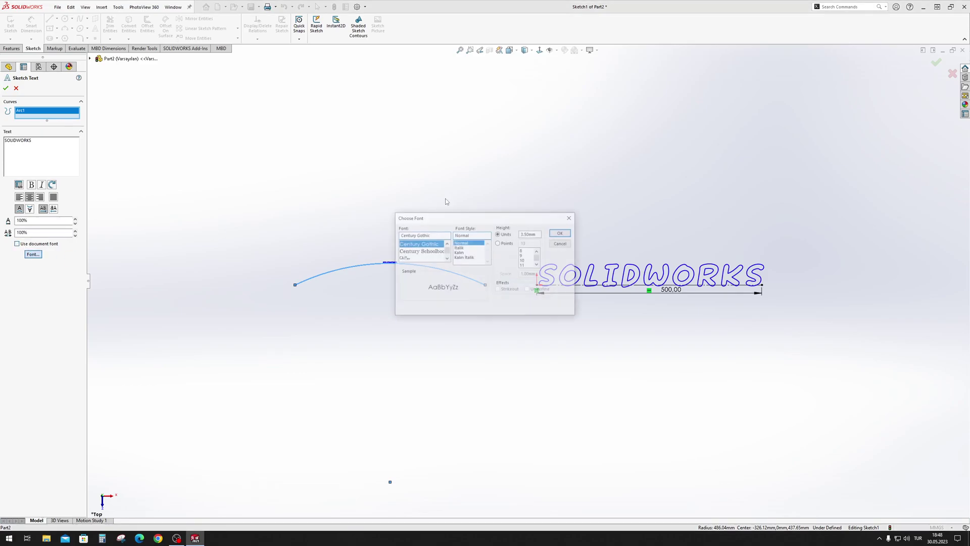
pyautogui.click(424, 251)
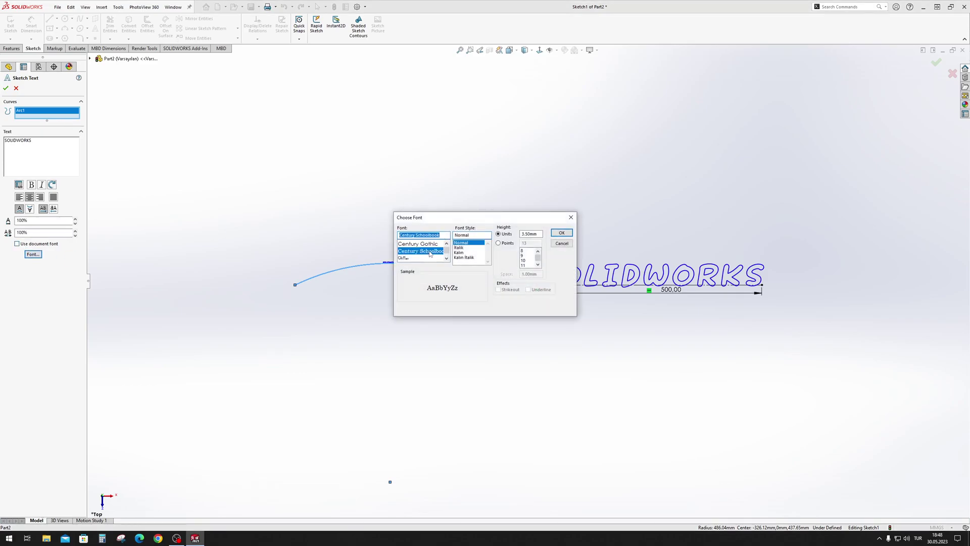
pyautogui.scroll(-1, 430, 254)
pyautogui.click(424, 244)
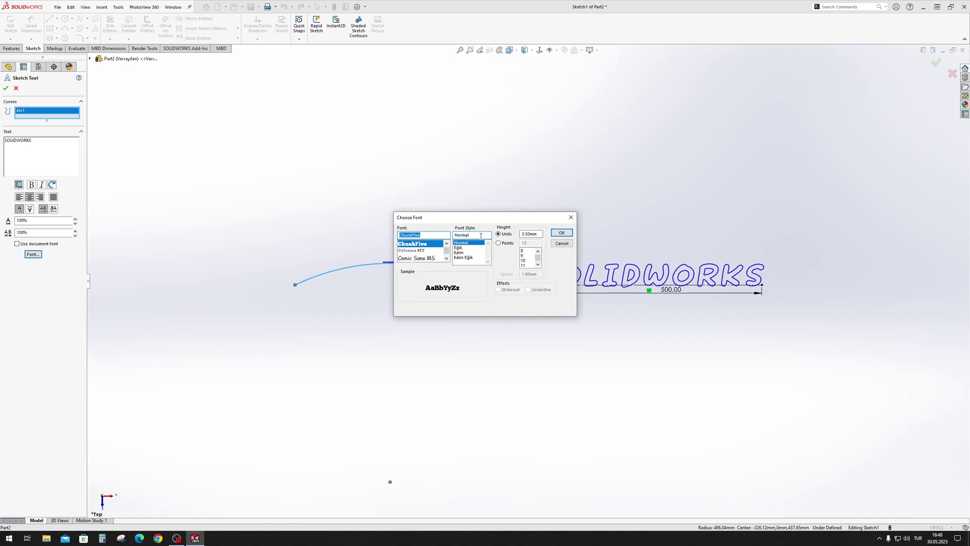
pyautogui.click(460, 252)
pyautogui.click(499, 243)
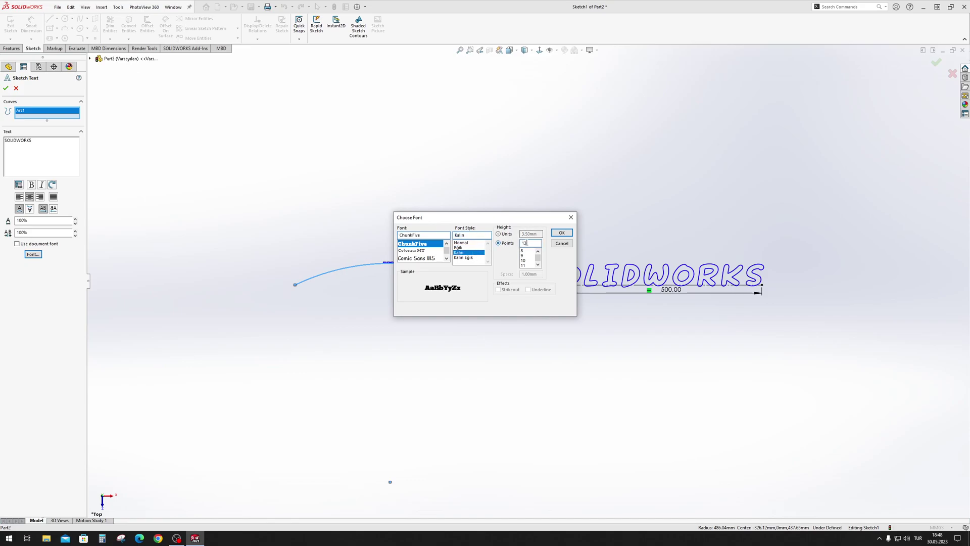
pyautogui.click(531, 243)
pyautogui.write('150')
pyautogui.click(562, 233)
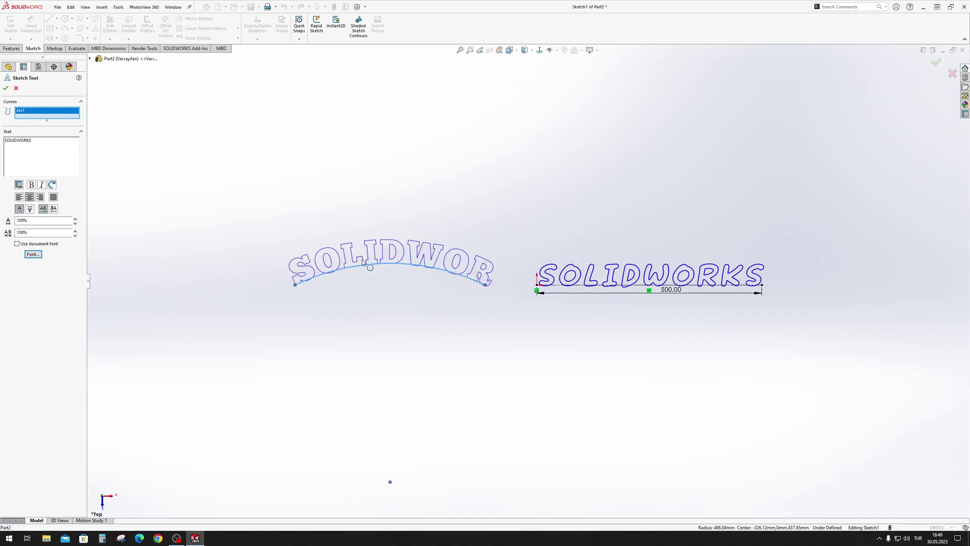
pyautogui.click(33, 254)
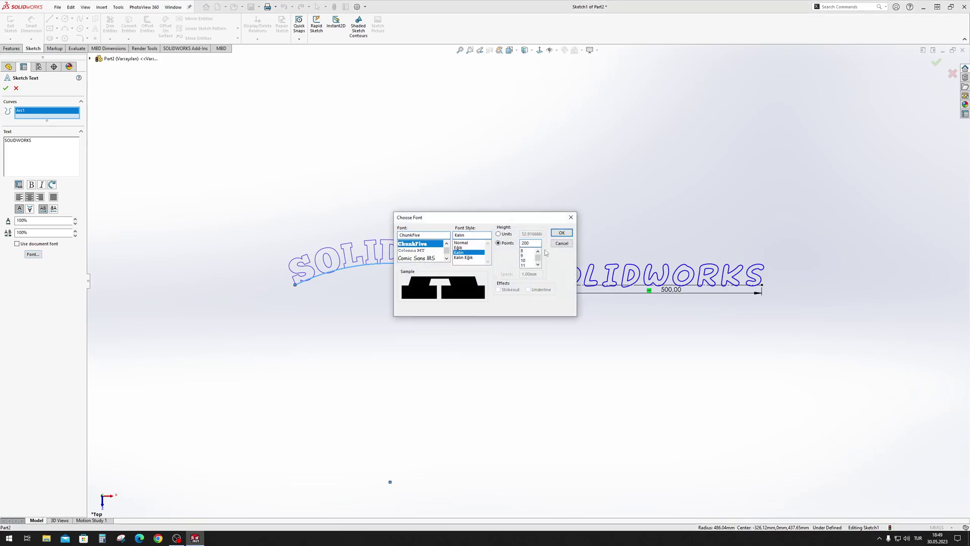
pyautogui.moveTo(539, 243); pyautogui.dragTo(516, 246)
# Step: Accept the arc text, raise the arc's ends into a steeper curve, and start new sketch text
pyautogui.press('Return')
pyautogui.press('Return')
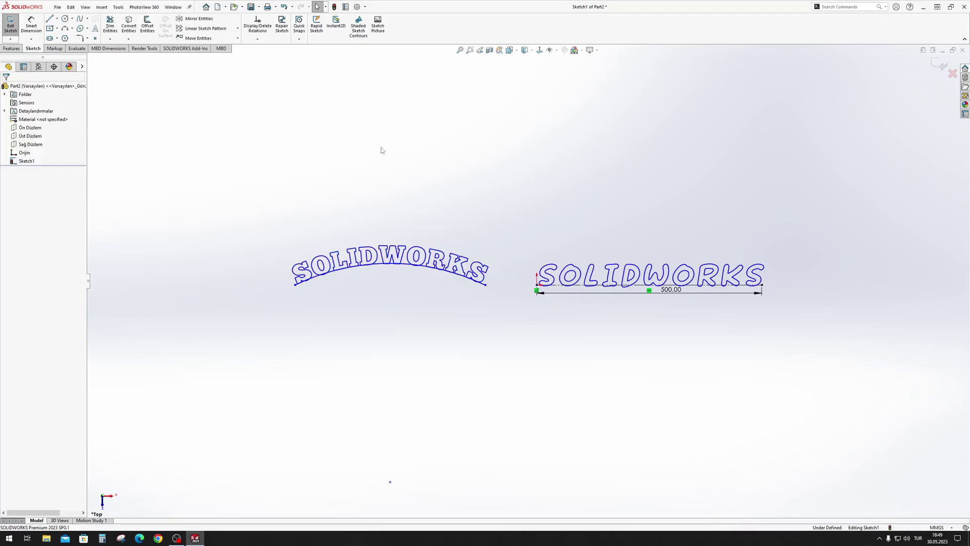
pyautogui.scroll(-2, 474, 268)
pyautogui.scroll(-3, 473, 268)
pyautogui.scroll(3, 531, 298)
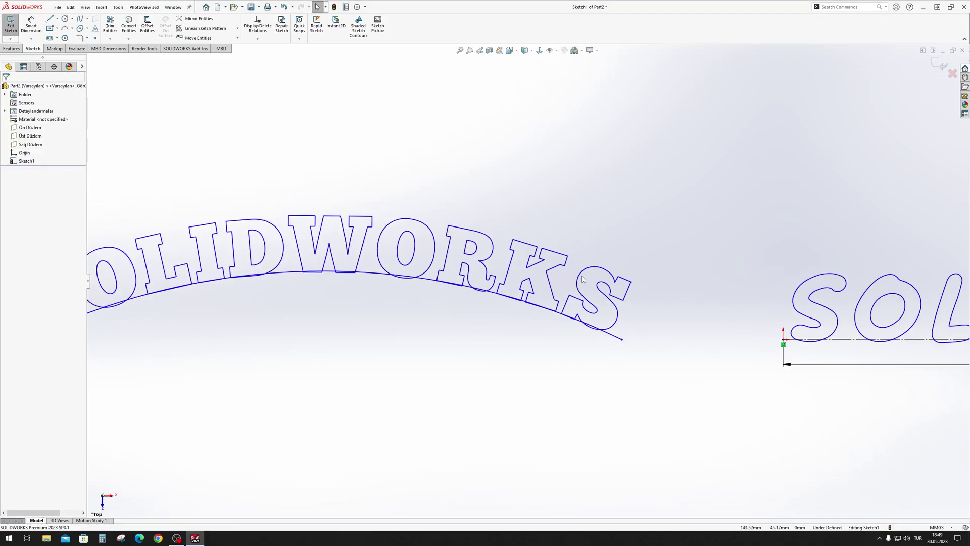
pyautogui.scroll(1, 590, 327)
pyautogui.scroll(2, 590, 327)
pyautogui.moveTo(560, 306)
pyautogui.mouseDown()
pyautogui.moveTo(596, 266)
pyautogui.moveTo(538, 121)
pyautogui.mouseUp()
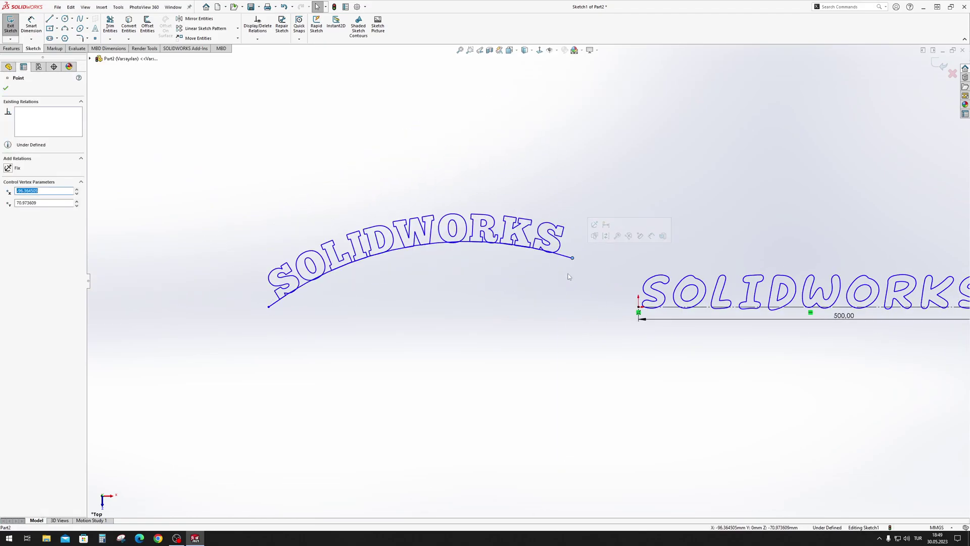
pyautogui.moveTo(572, 257); pyautogui.dragTo(606, 120)
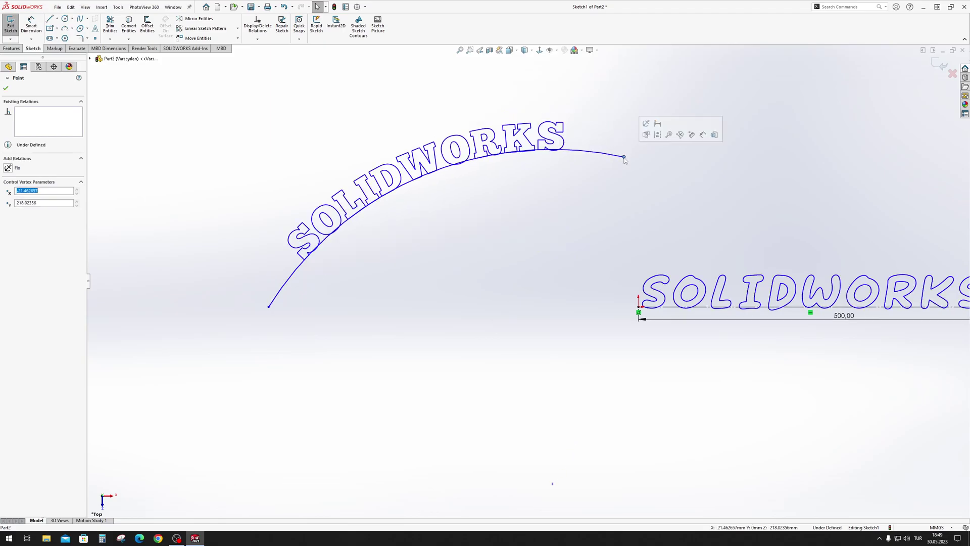
pyautogui.scroll(2, 345, 187)
pyautogui.doubleClick(345, 187)
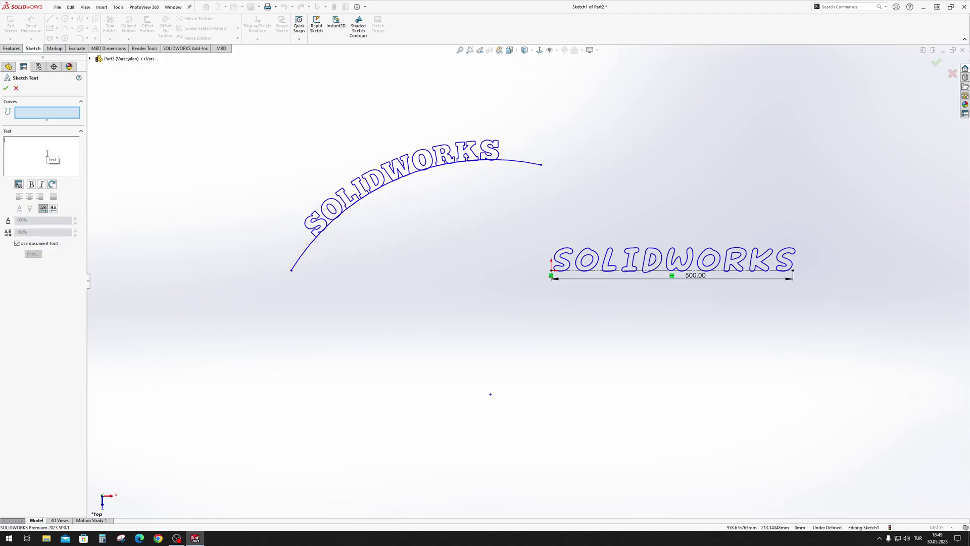